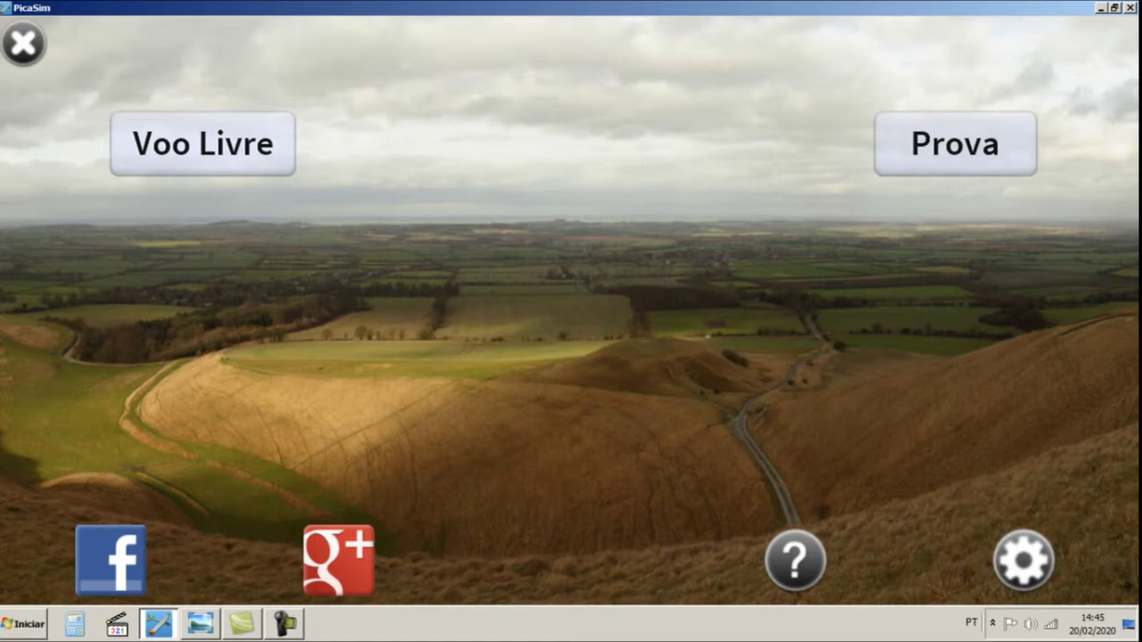
- Open the Windows joystick calibration from the settings and test the axes of the FrSky Taranis Joystick in its properties
click(1023, 561)
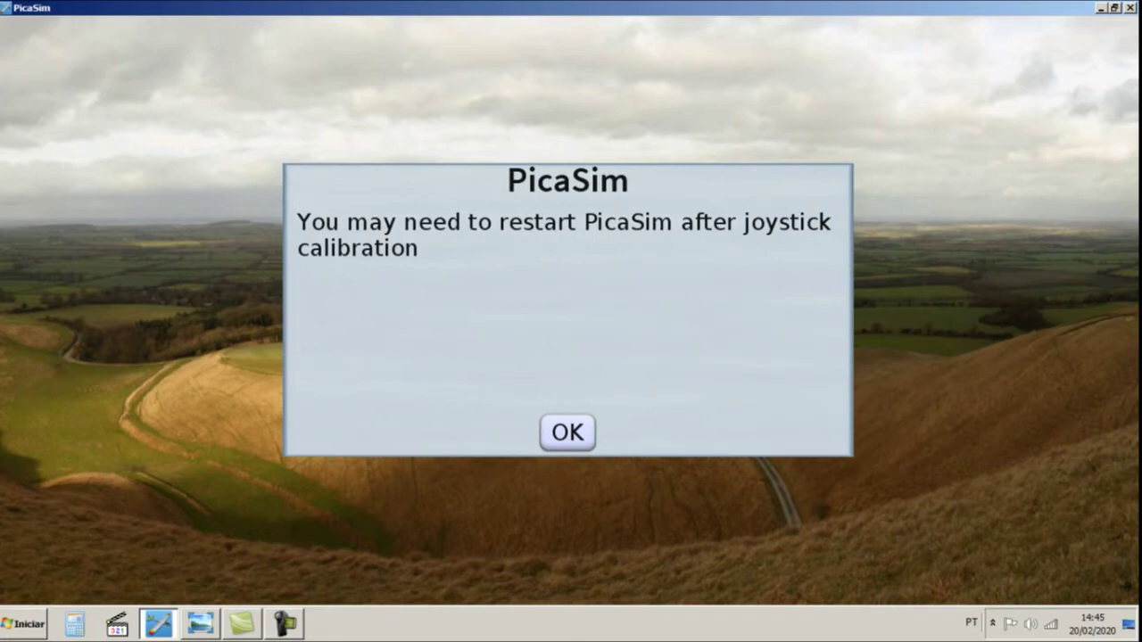
key(Return)
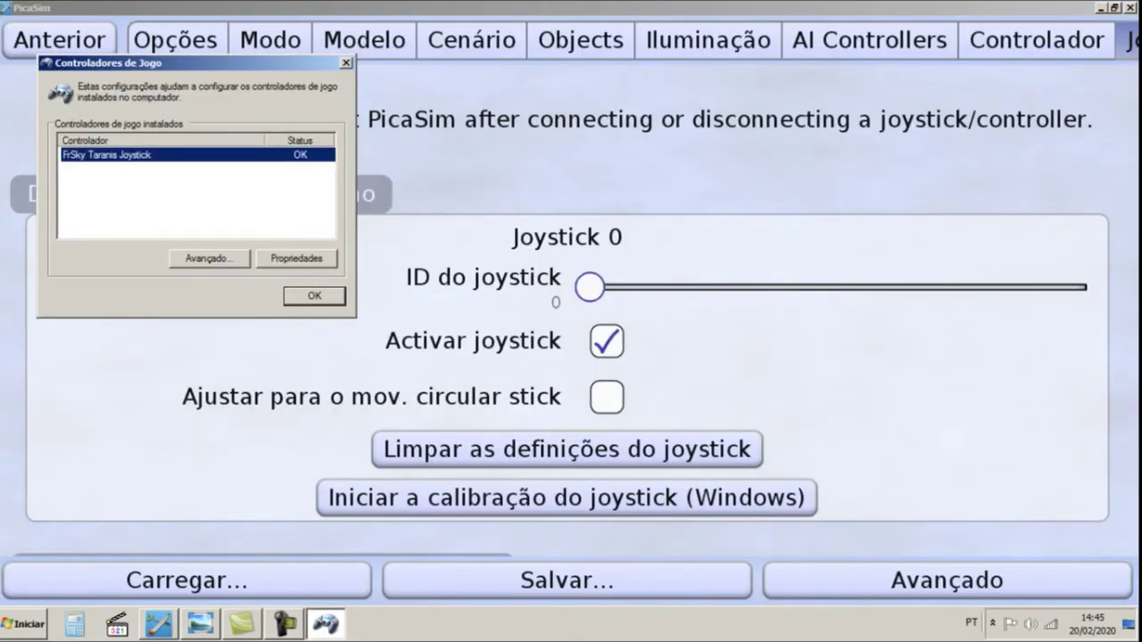
key(alt+a)
key(Return)
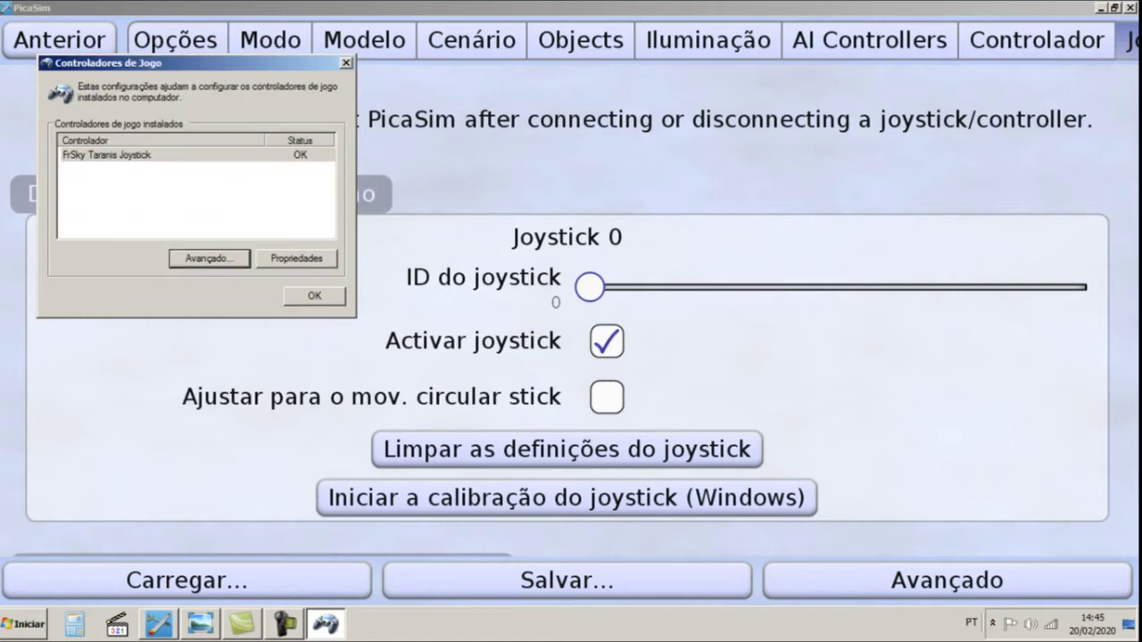
key(Tab)
key(Return)
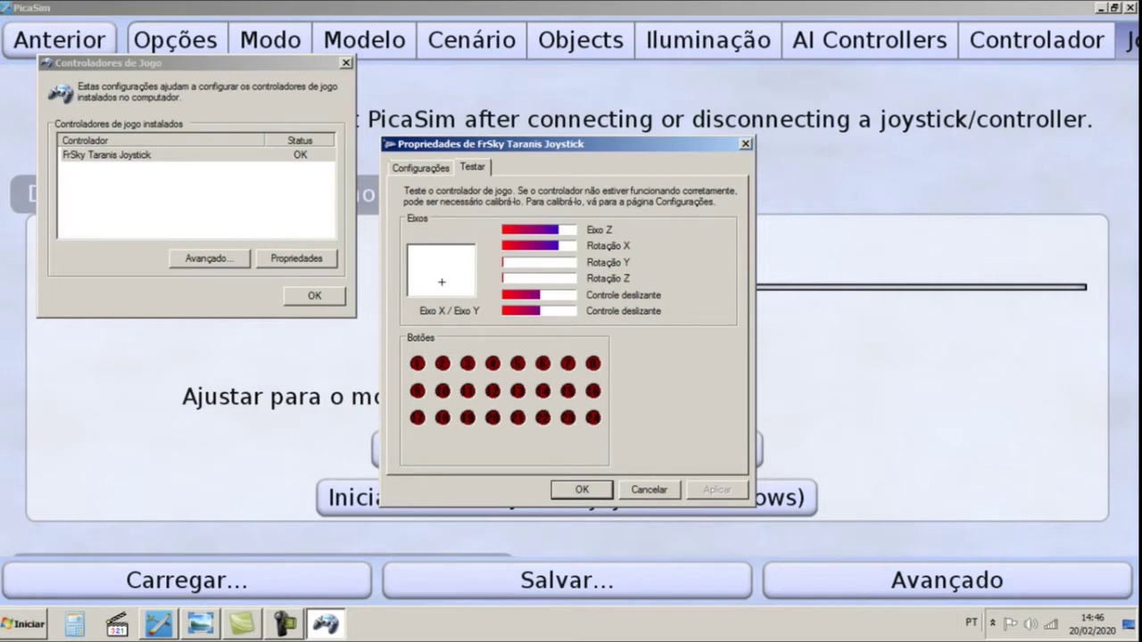
key(Return)
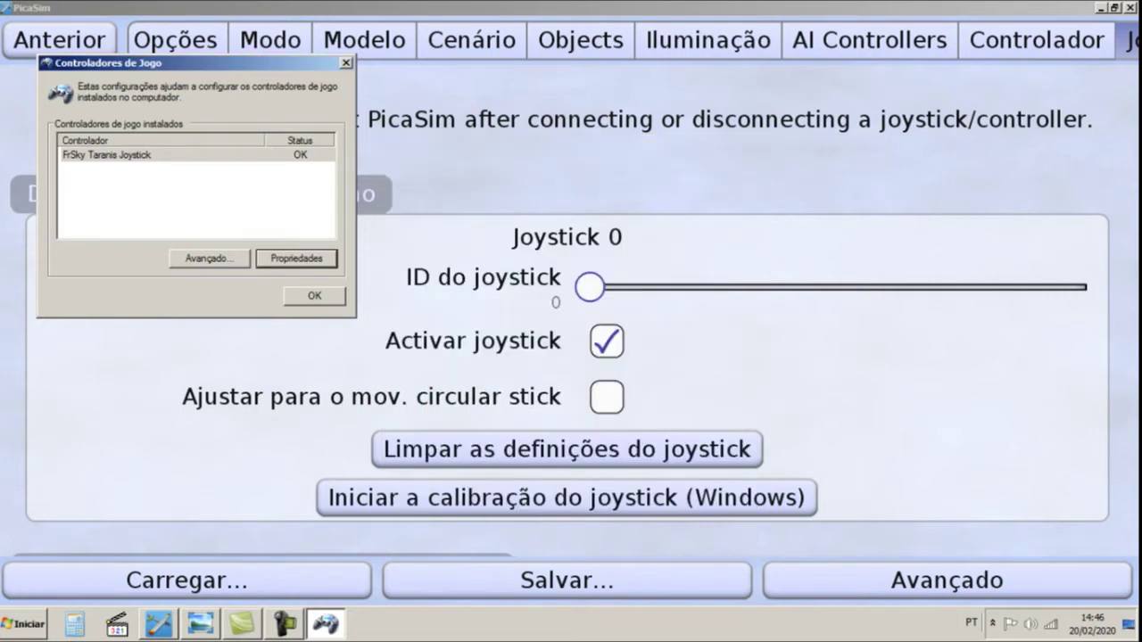
click(347, 63)
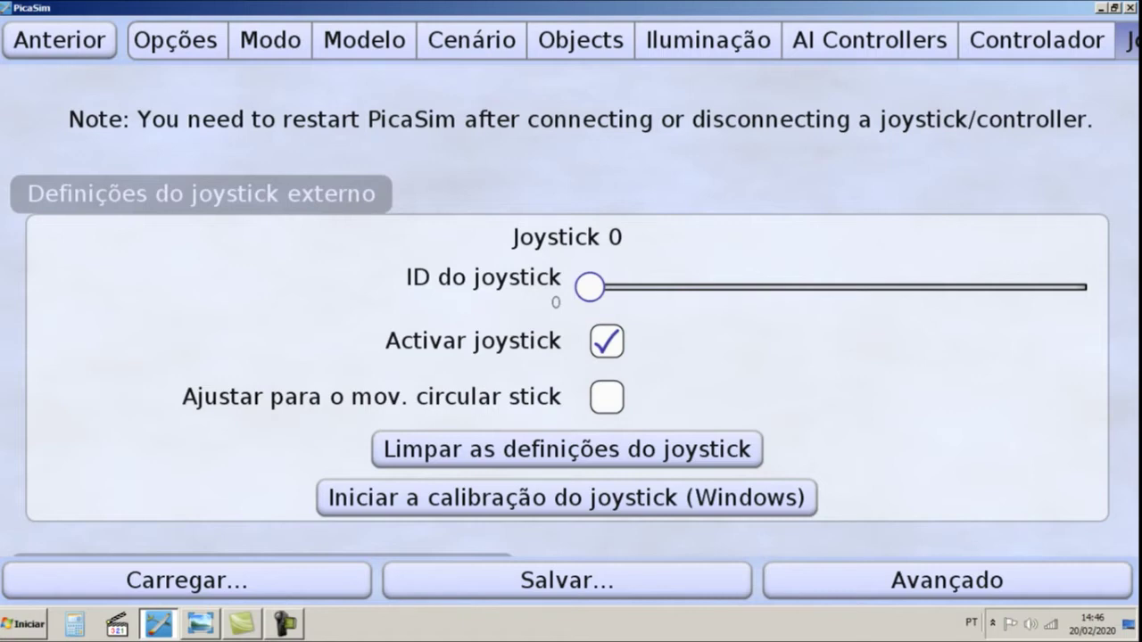
- Register the centre position of Joystick 0, mapped to Stick motor, with an input offset of 0.00
scroll(560, 311, down, 3)
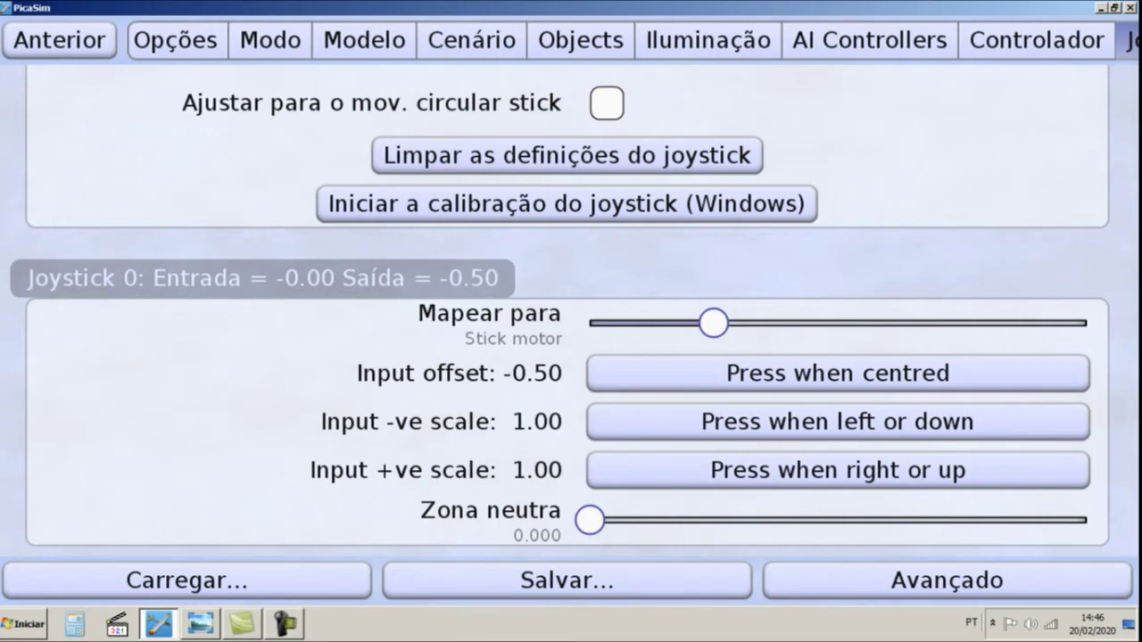
scroll(559, 312, up, 3)
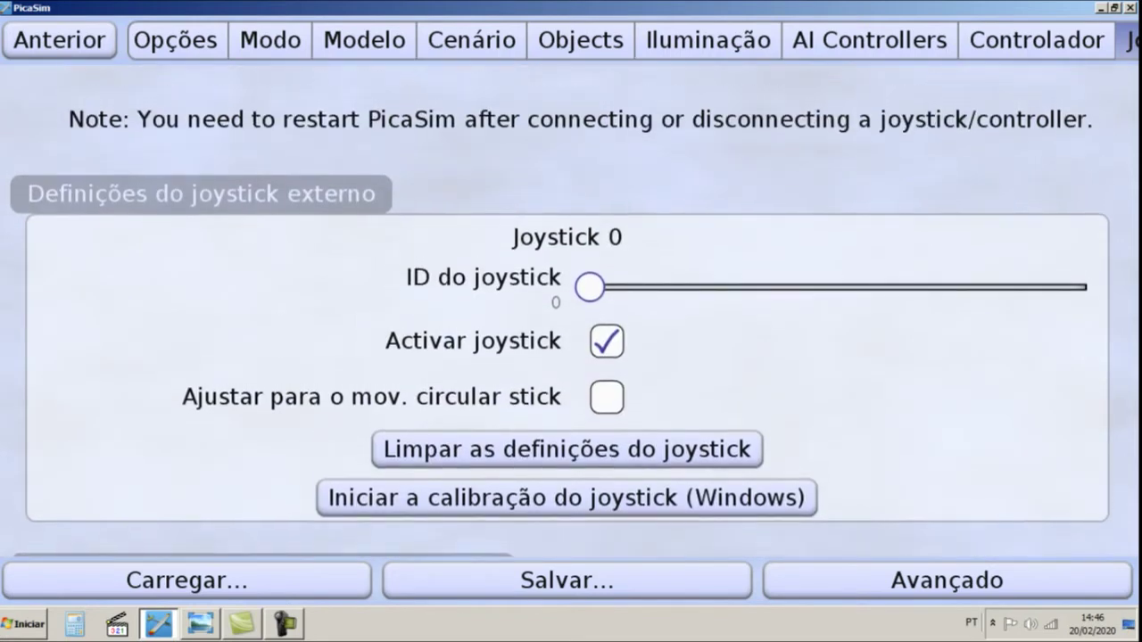
scroll(559, 311, down, 4)
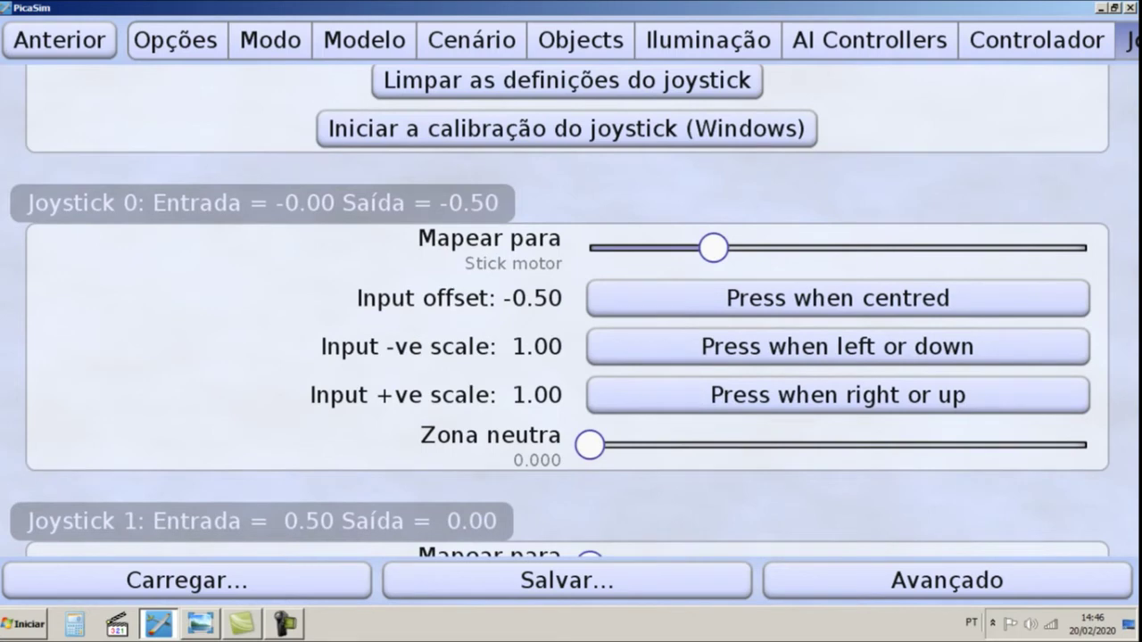
mouse_move(714, 247)
mouse_down()
mouse_move(604, 247)
mouse_move(1069, 247)
mouse_move(605, 247)
mouse_move(714, 247)
mouse_up()
click(838, 298)
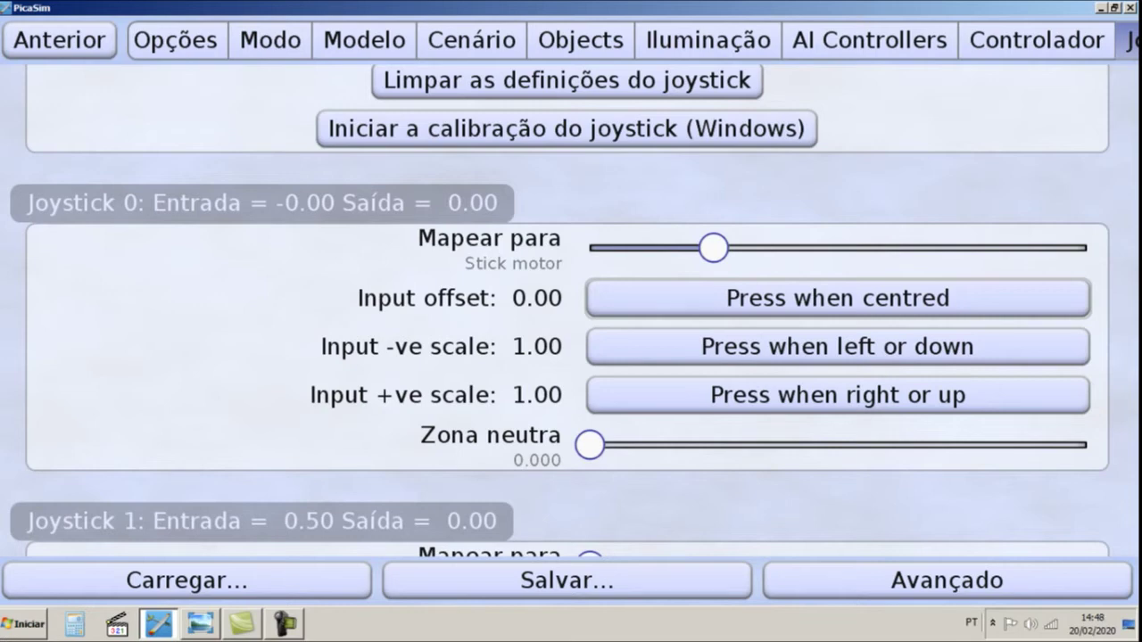
- Recalibrate the centre of Joystick 0 with the motor stick at mid-travel, giving an input offset of -0.53
scroll(560, 312, down, 5)
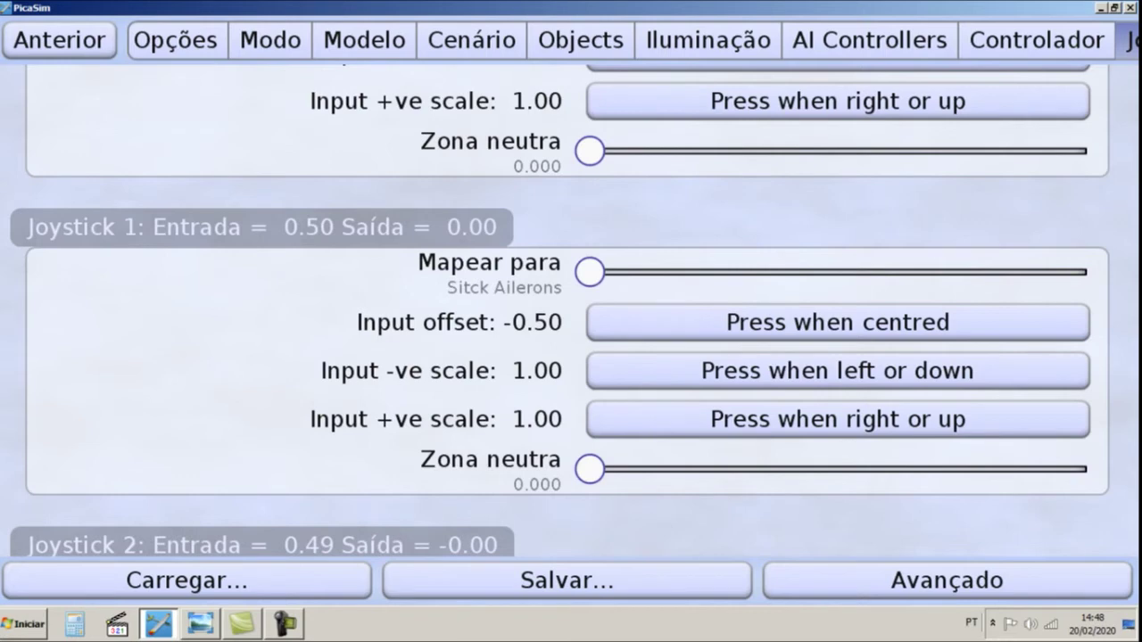
drag(589, 272, 590, 249)
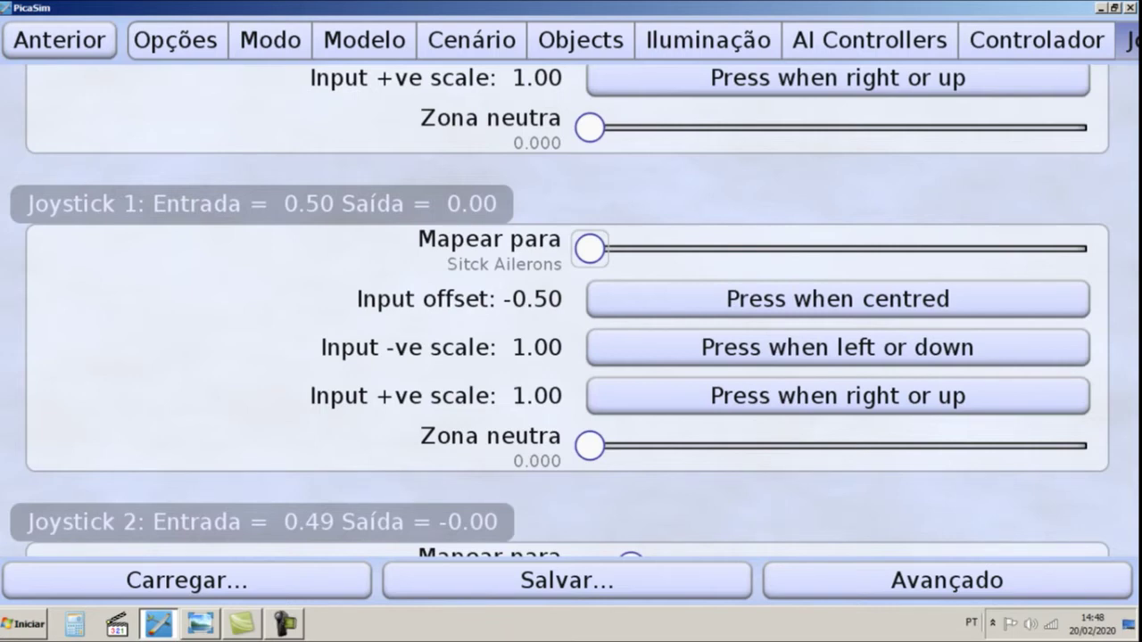
scroll(560, 311, up, 5)
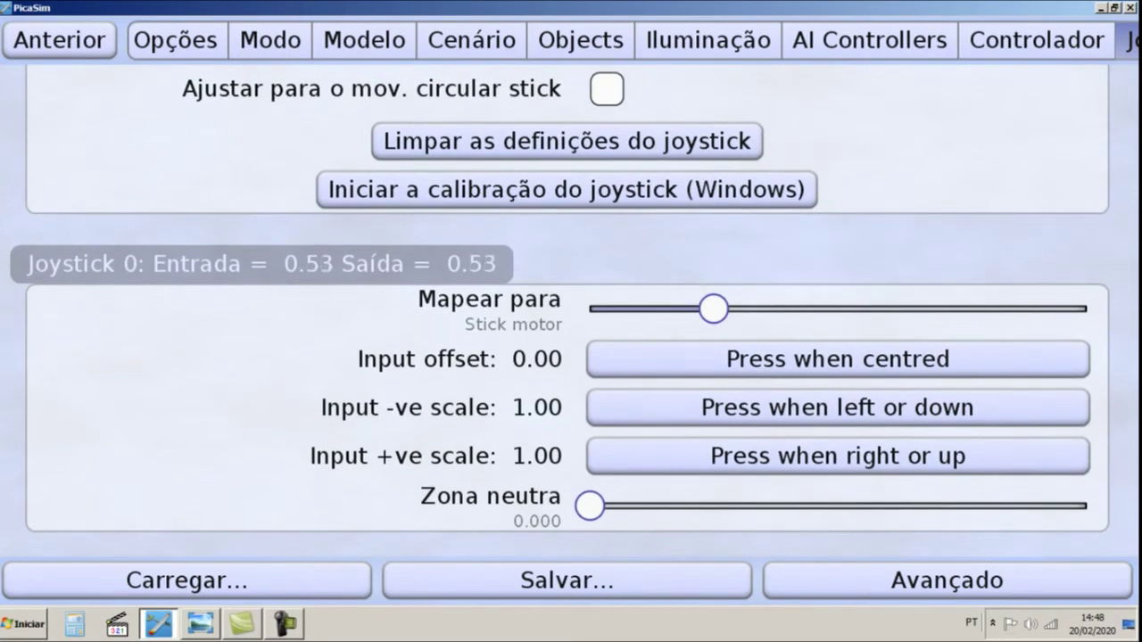
click(838, 359)
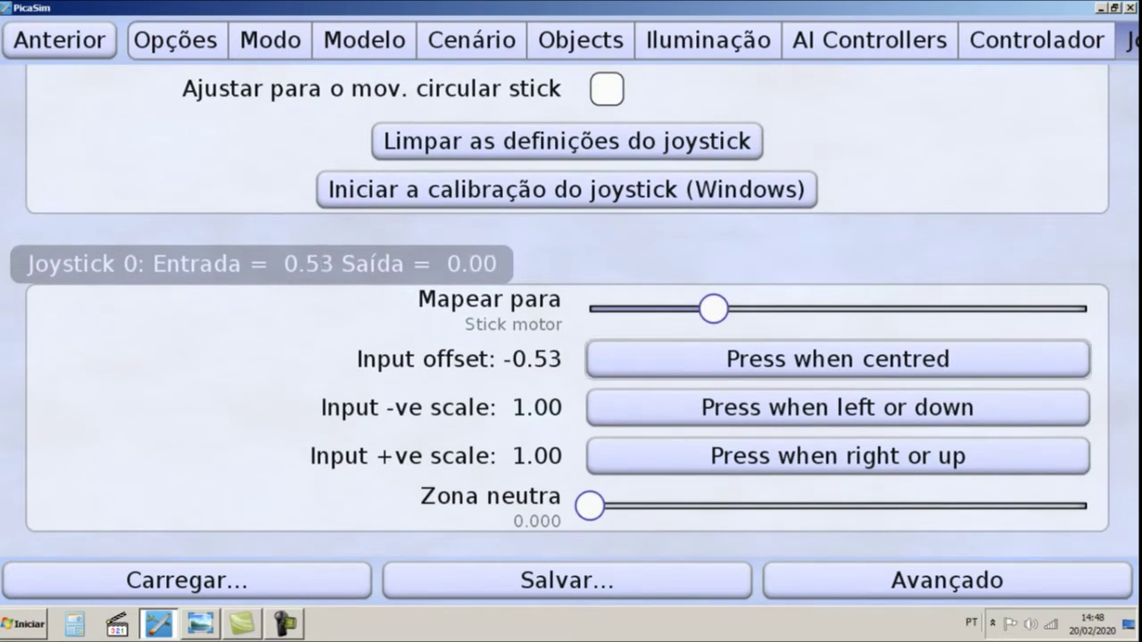
- Examine the mappings and input offsets of the joystick axes 1 to 7 and of the joystick buttons
scroll(559, 311, down, 10)
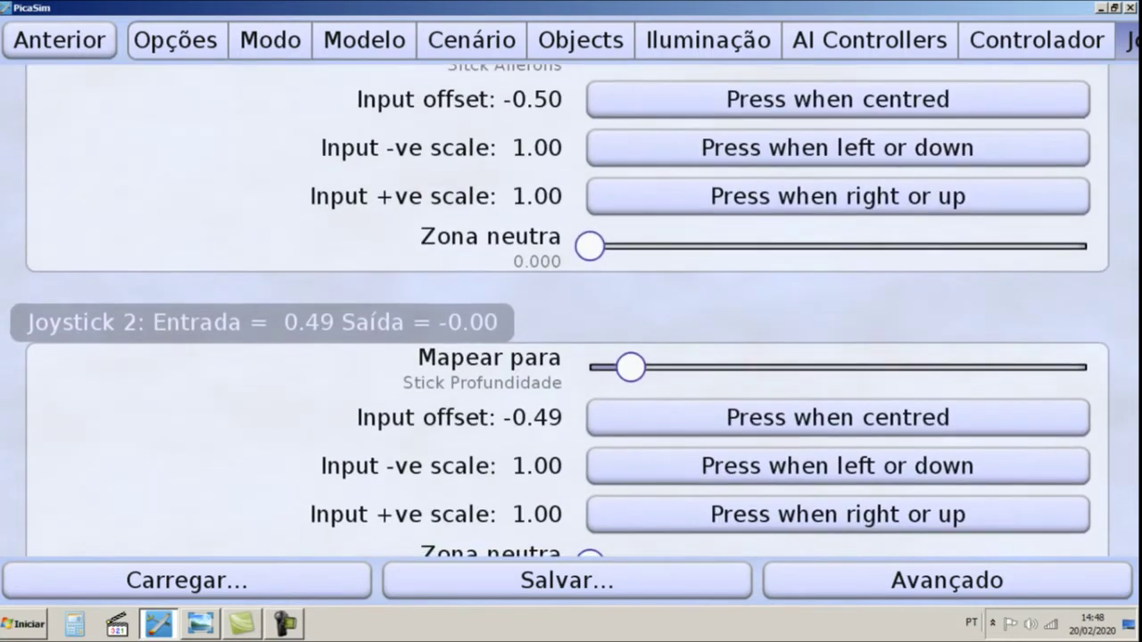
scroll(560, 311, down, 5)
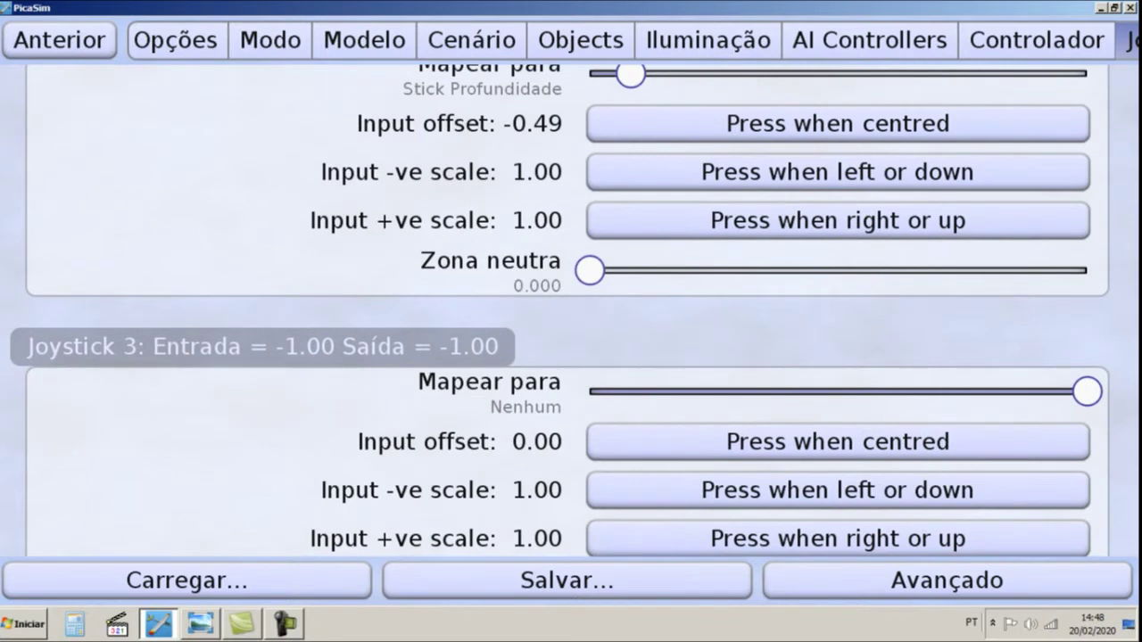
scroll(560, 311, up, 5)
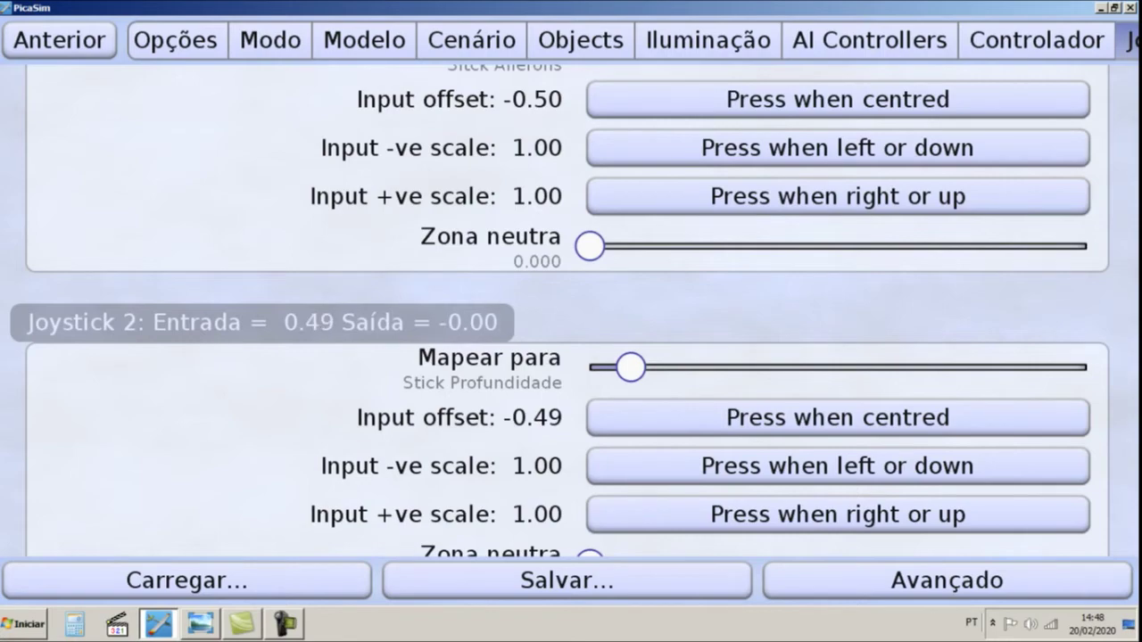
scroll(559, 311, down, 10)
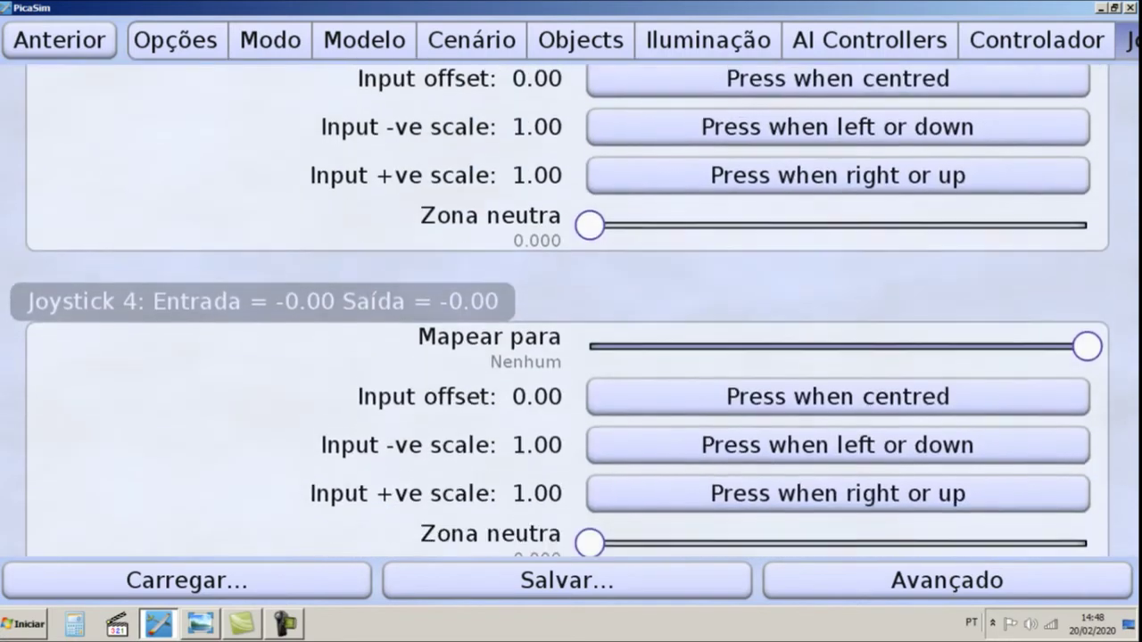
scroll(559, 310, down, 4)
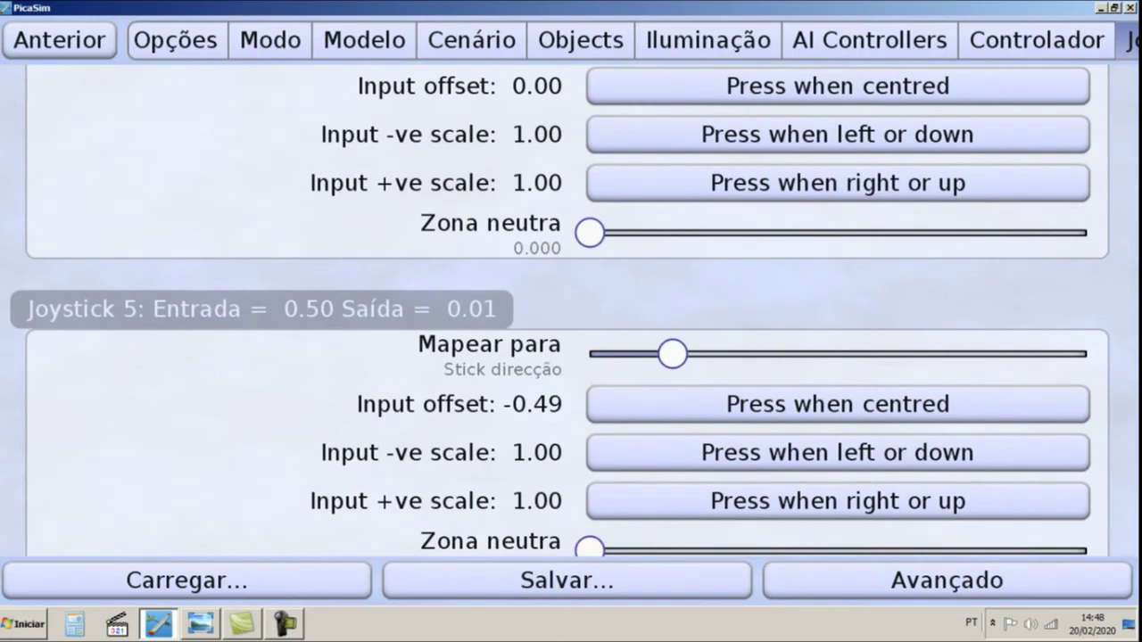
scroll(559, 310, down, 6)
scroll(560, 310, up, 6)
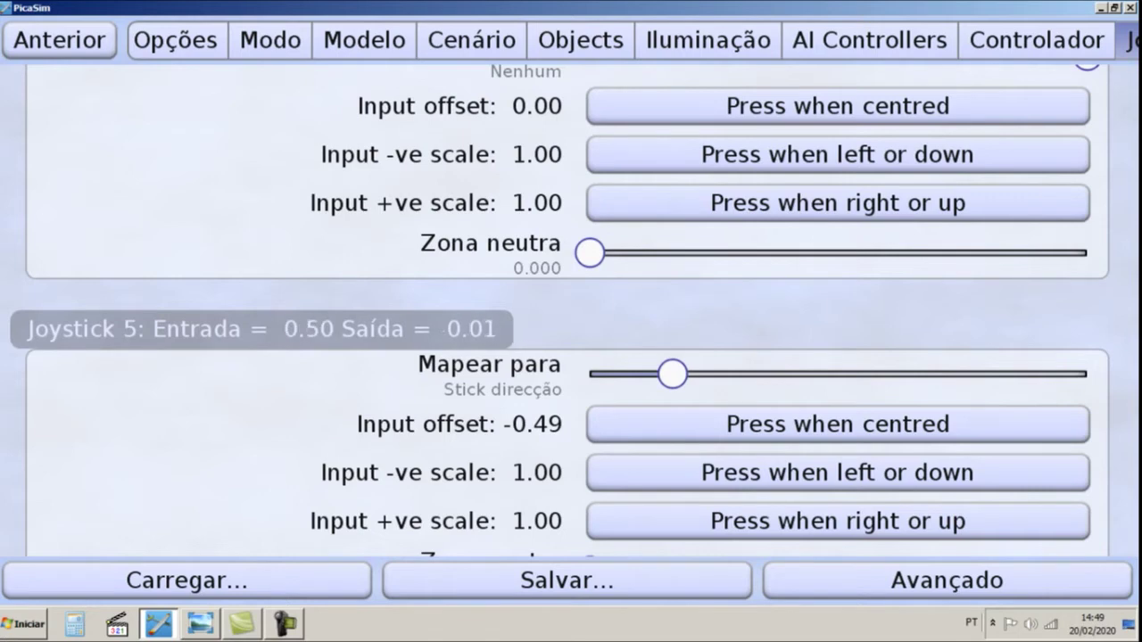
scroll(560, 310, down, 3)
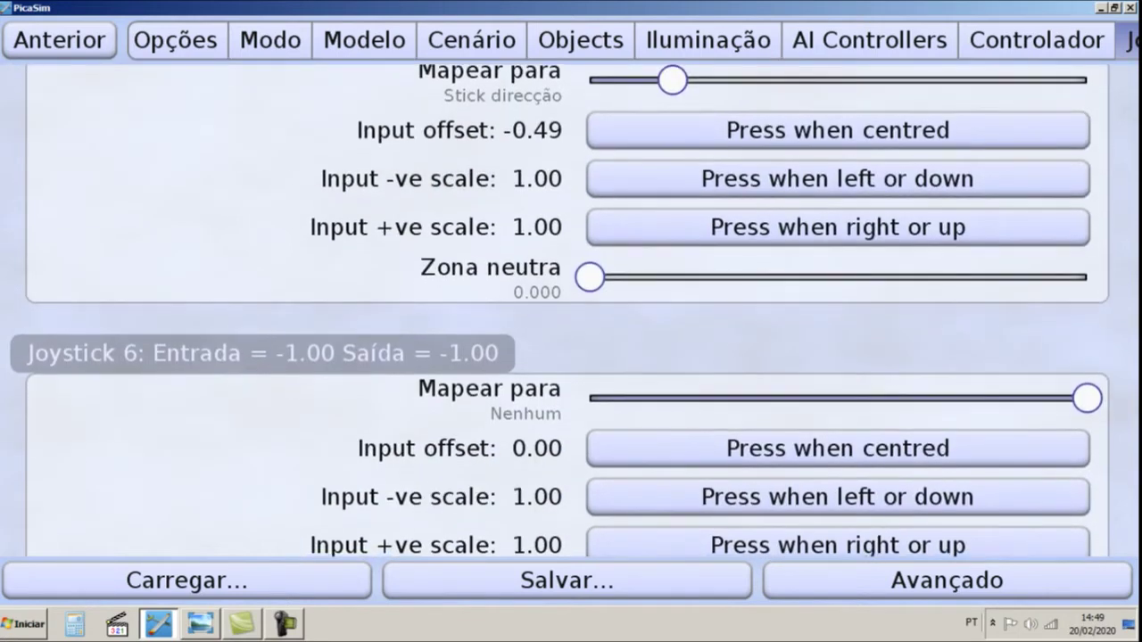
scroll(559, 311, down, 3)
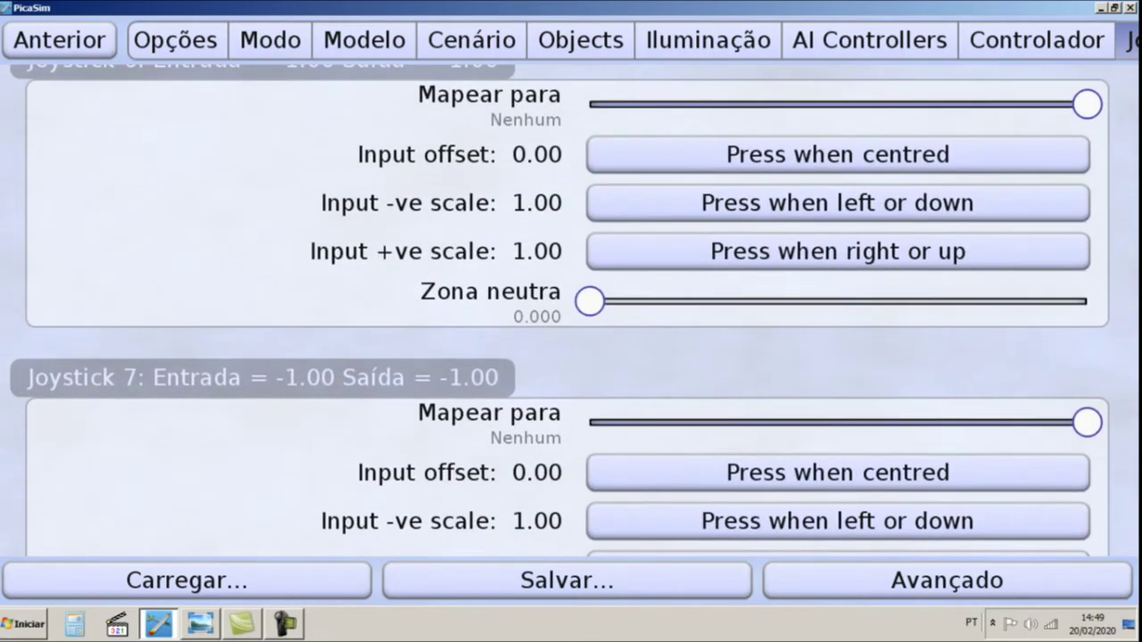
scroll(559, 310, down, 6)
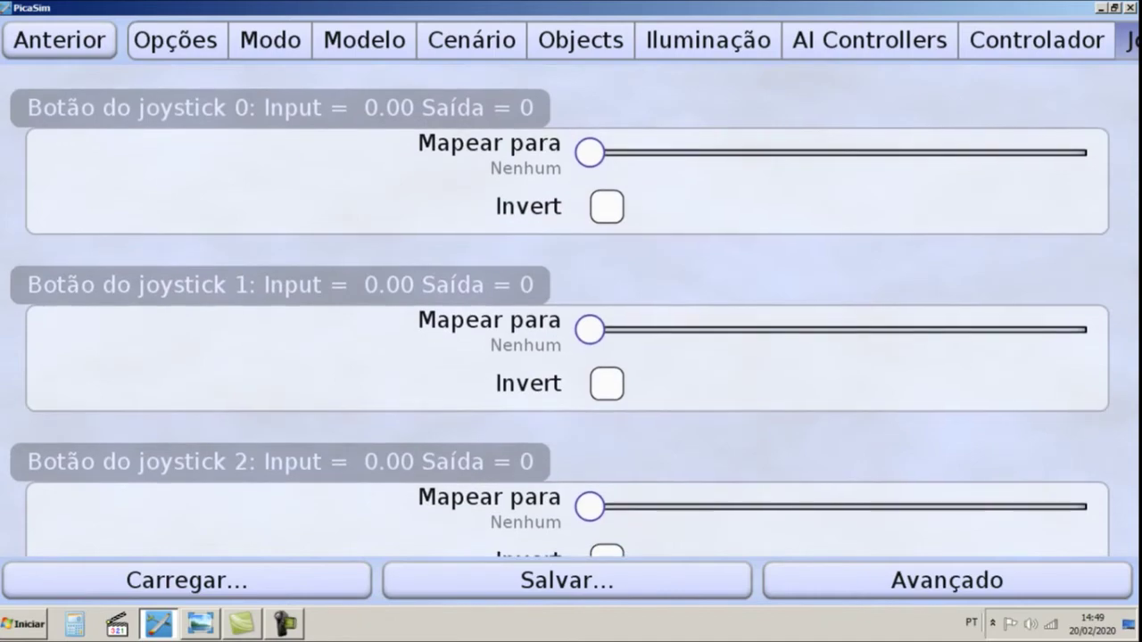
scroll(560, 310, down, 6)
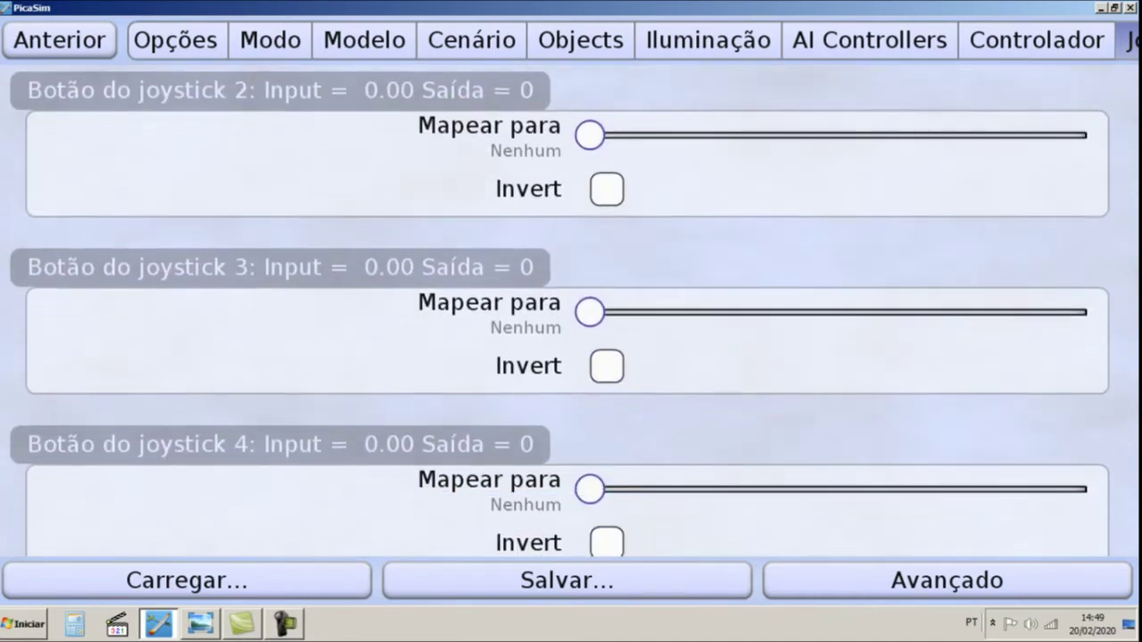
scroll(559, 311, down, 6)
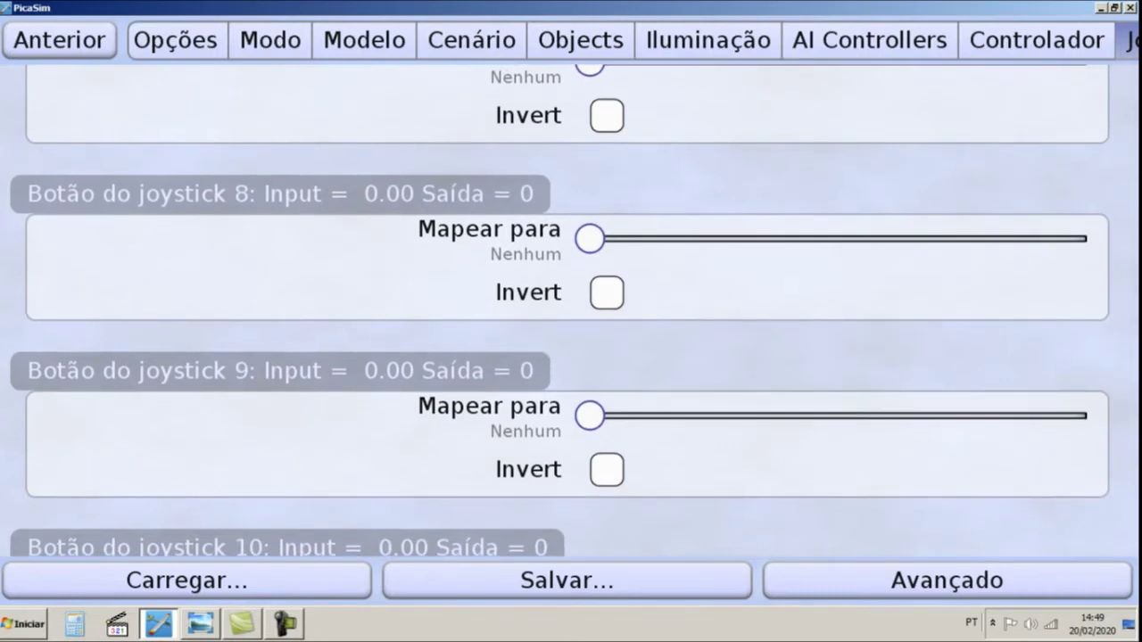
- View the screen for saving the joystick setup and the list of joystick setups available for loading
click(567, 581)
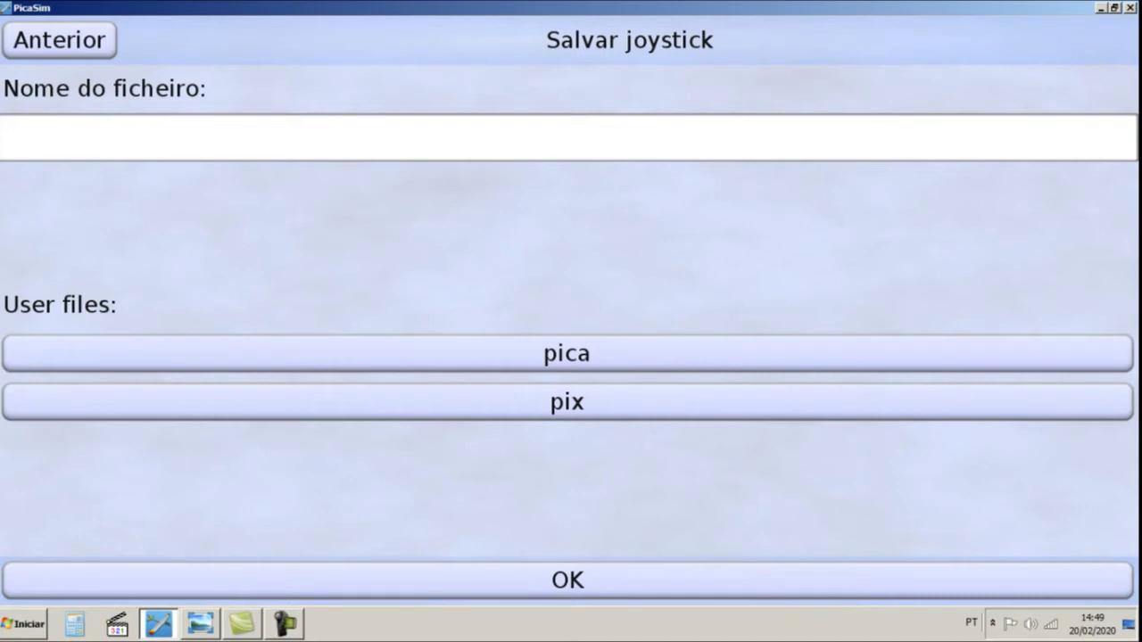
click(5, 137)
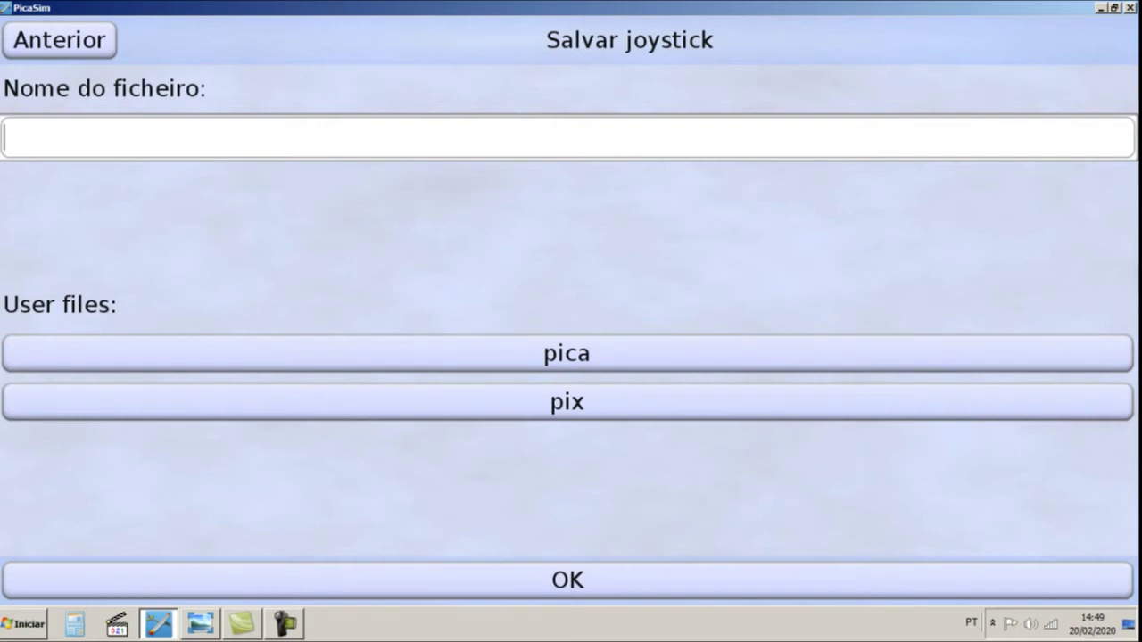
key(Escape)
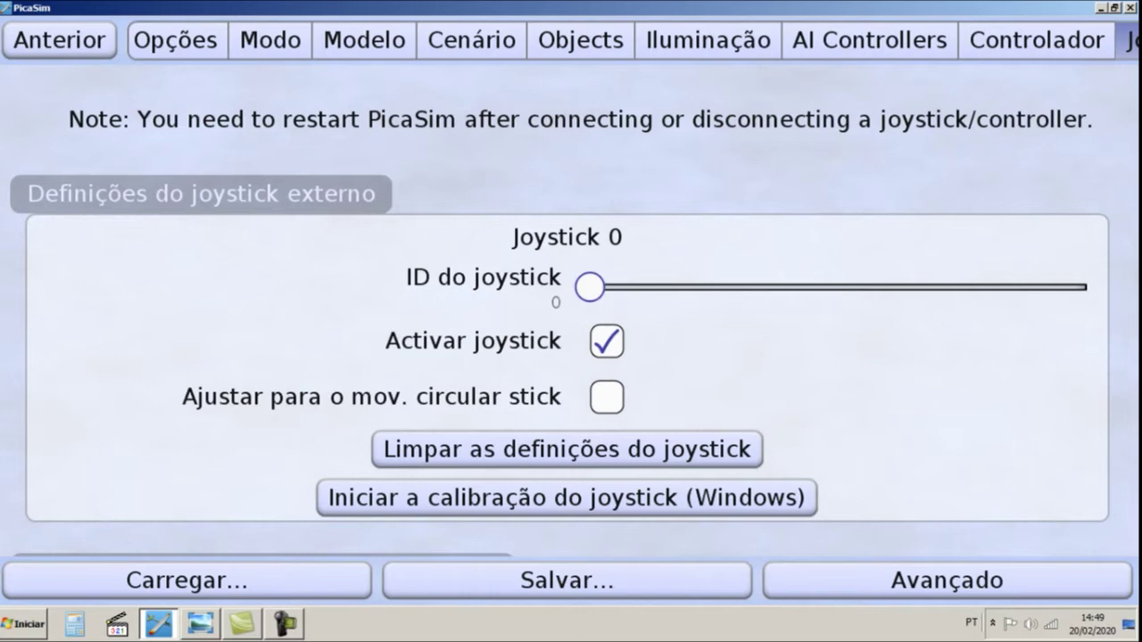
click(187, 581)
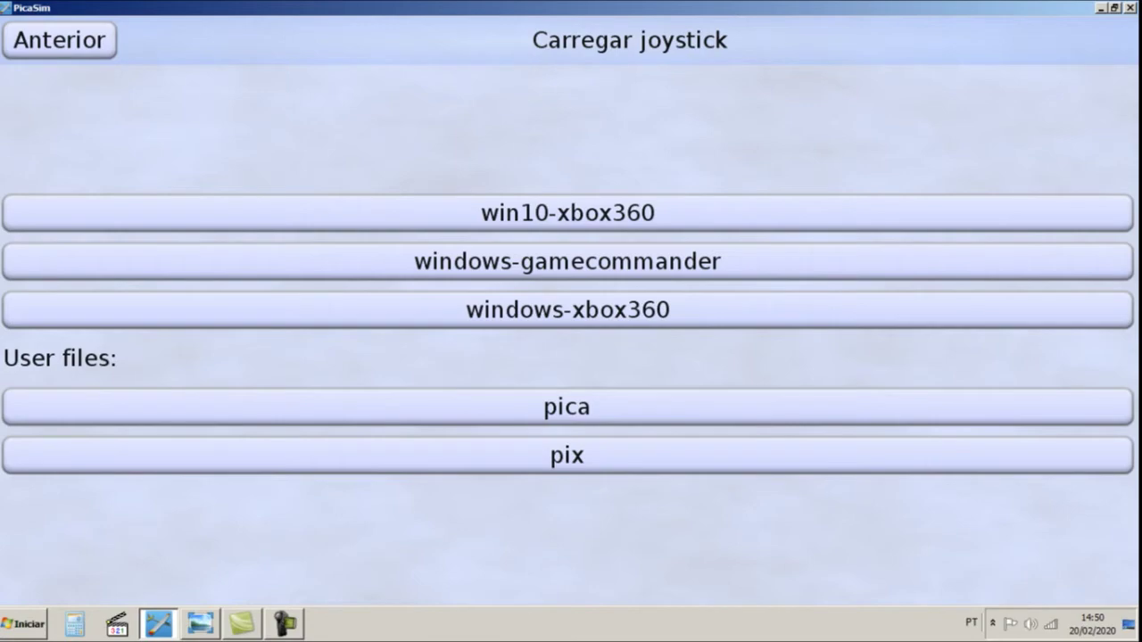
key(Escape)
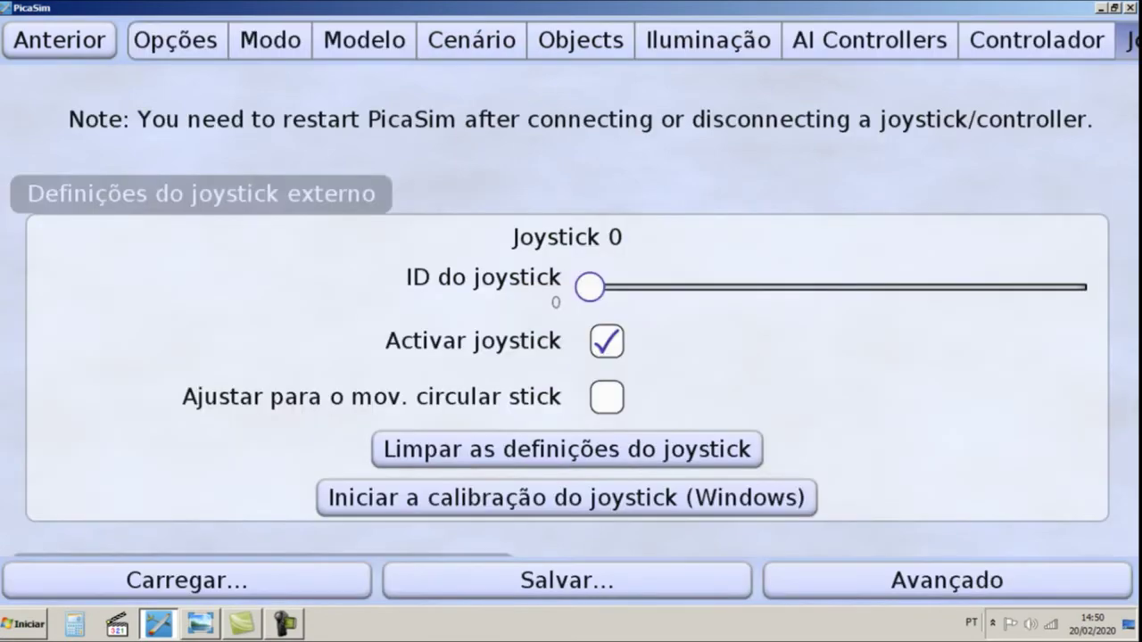
- Look over the joystick axis settings again, and return to the start screen before reopening the settings
scroll(559, 312, down, 20)
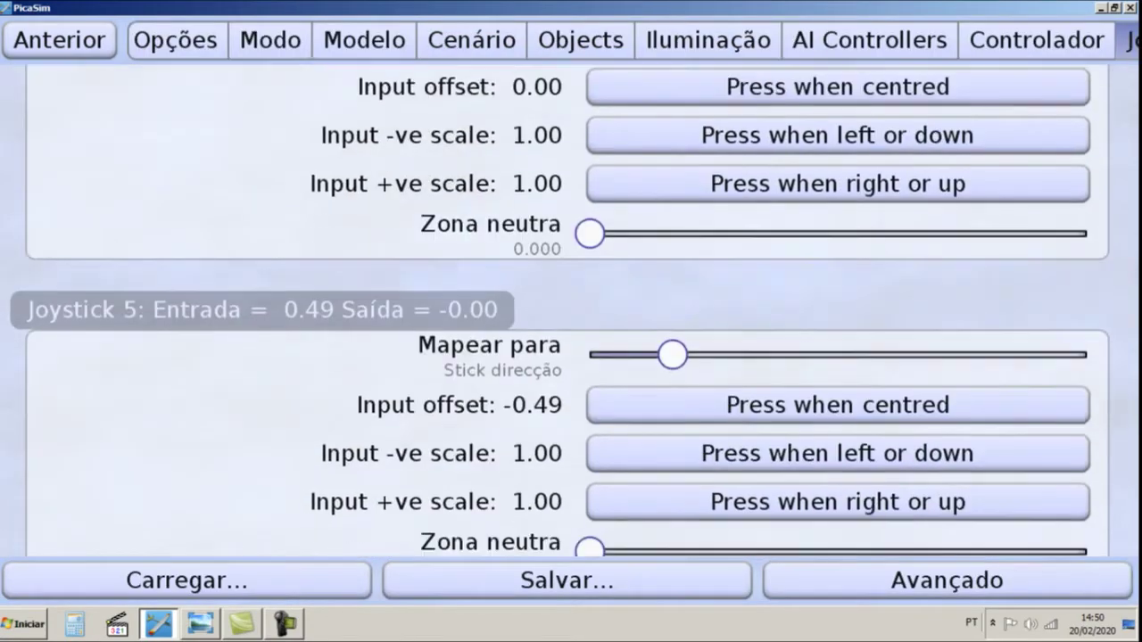
scroll(560, 313, down, 15)
scroll(559, 313, up, 7)
scroll(559, 313, up, 20)
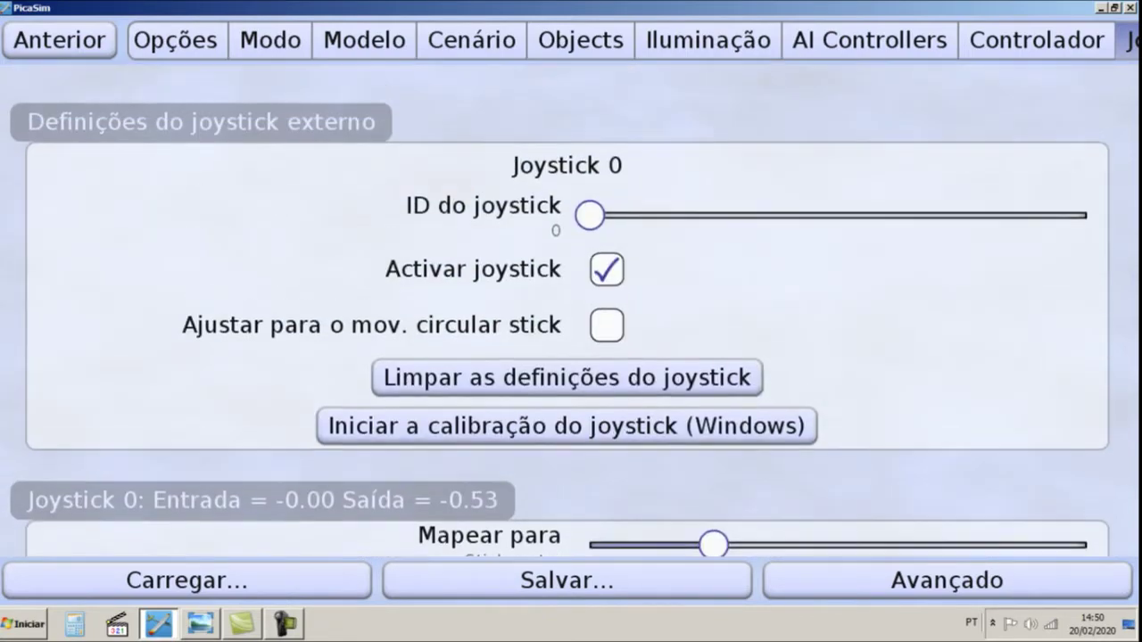
scroll(560, 313, up, 2)
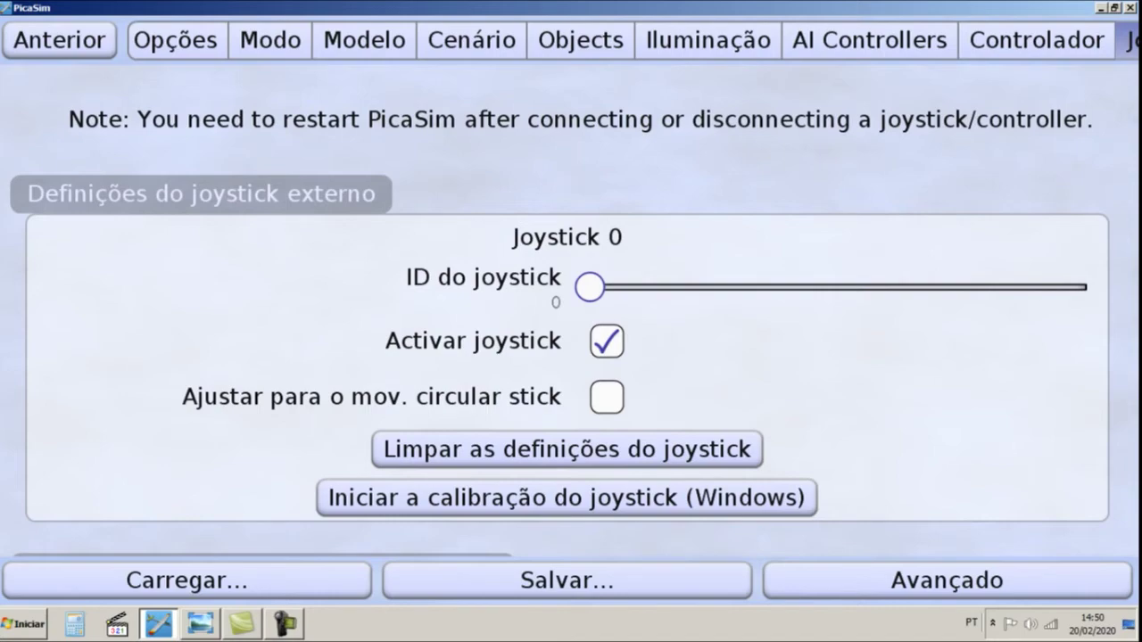
key(Escape)
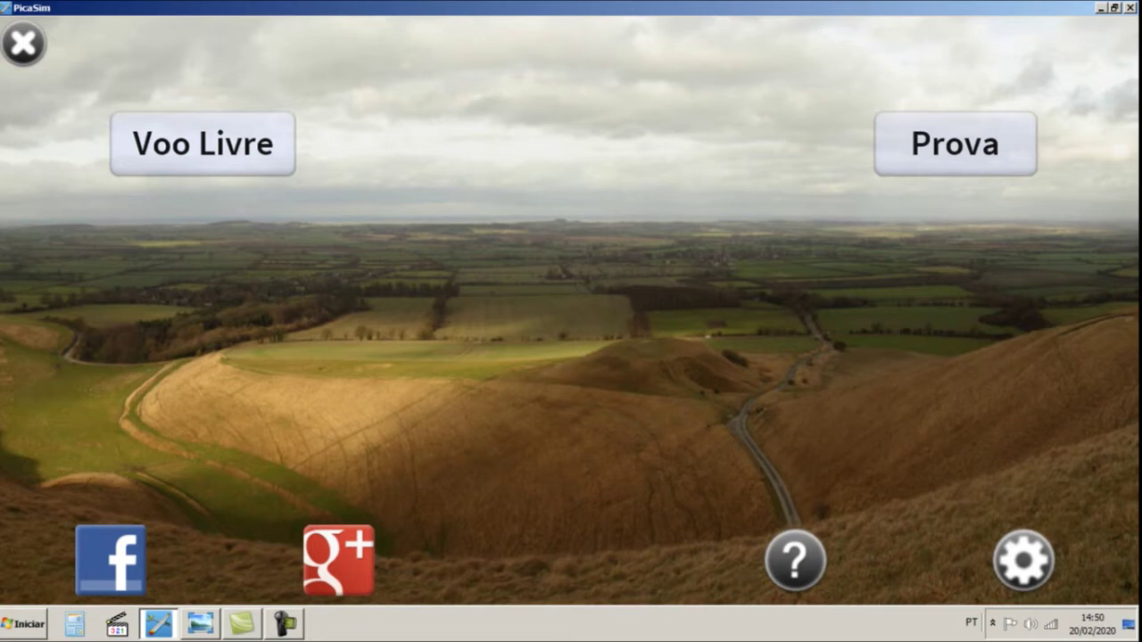
click(1024, 560)
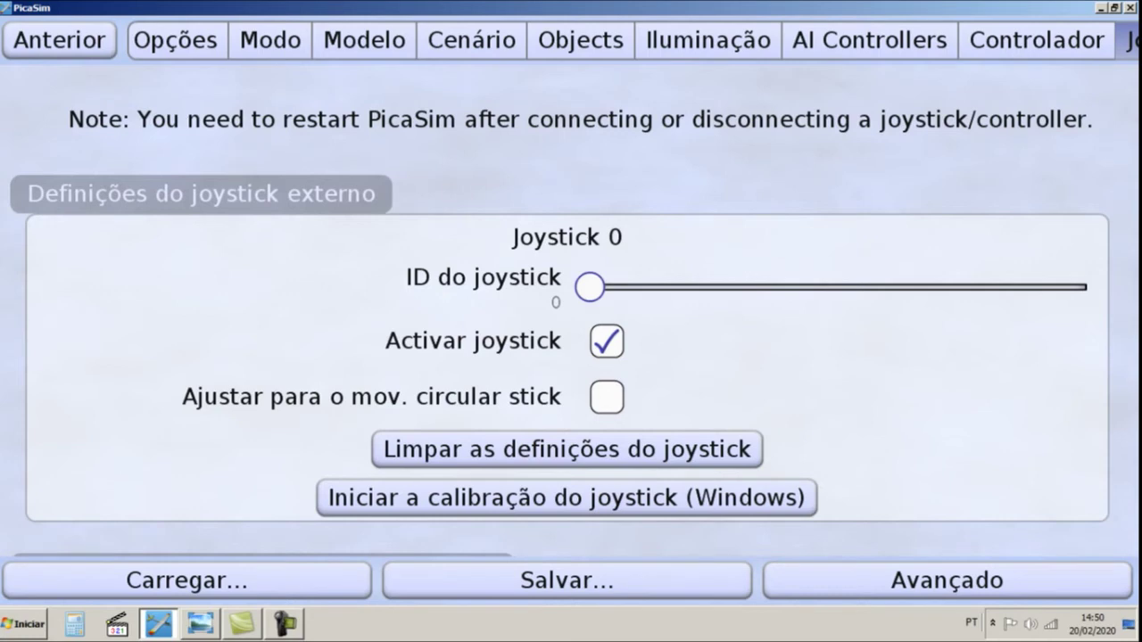
- View the general options, leave the settings, and start a free flight (Voo Livre) session from the start screen
click(176, 40)
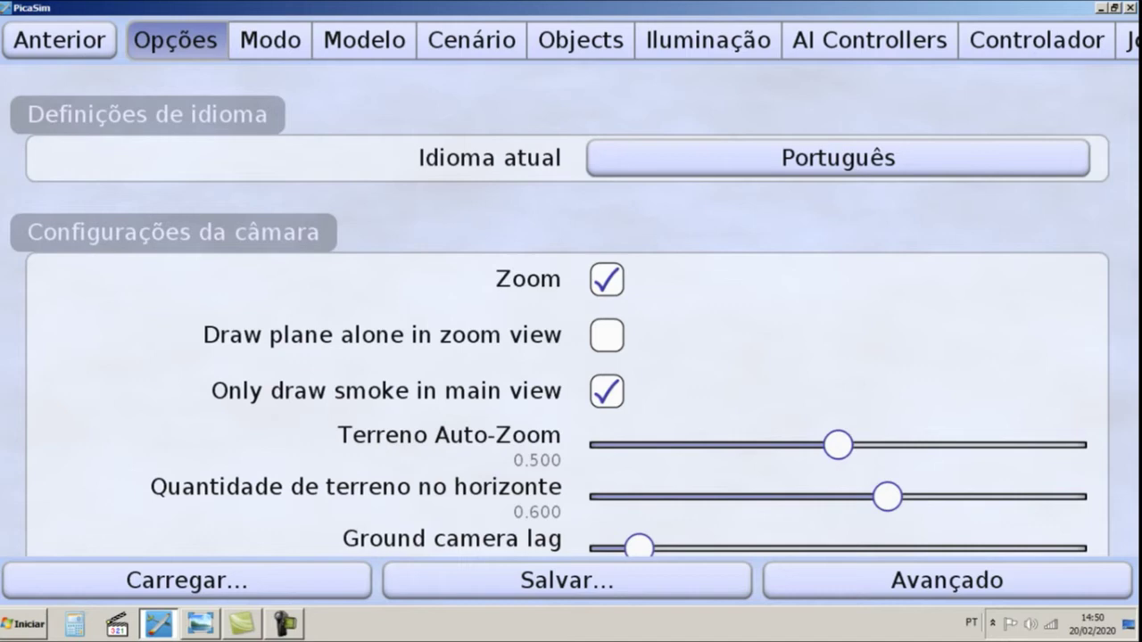
click(59, 40)
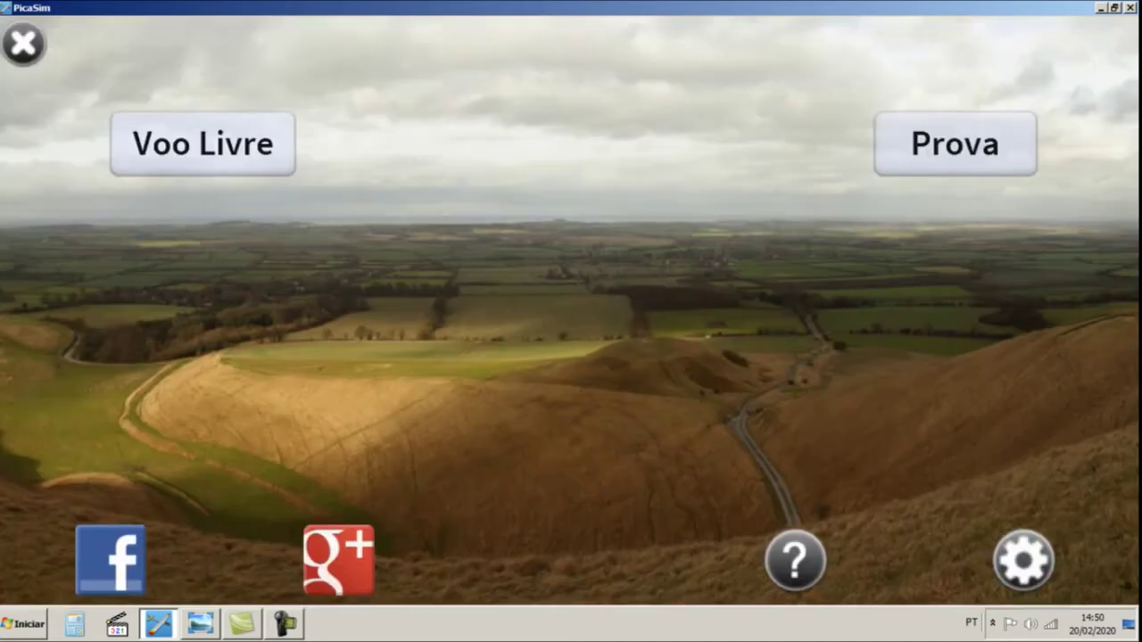
click(202, 144)
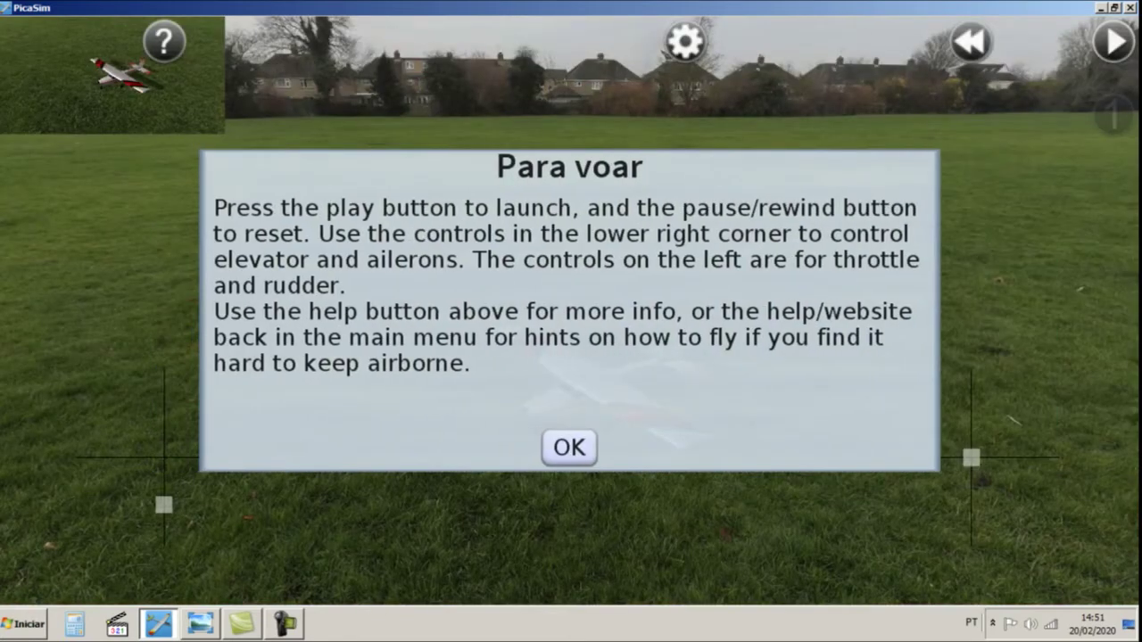
- Dismiss the Para voar flying instructions, then run the flight simulation briefly and pause it again
key(Return)
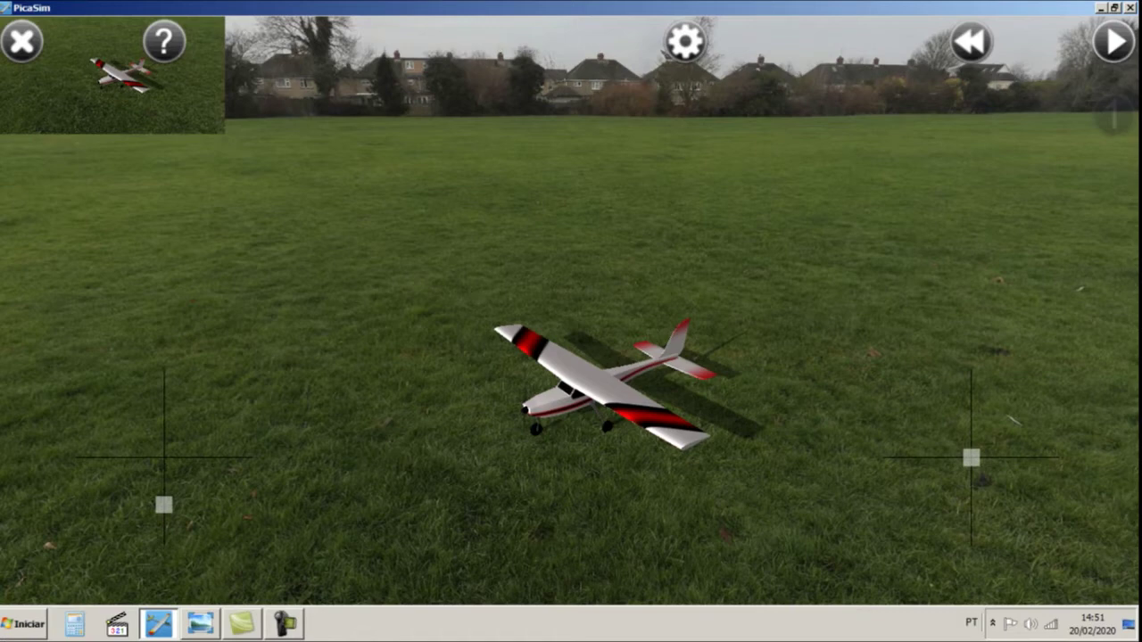
key(p)
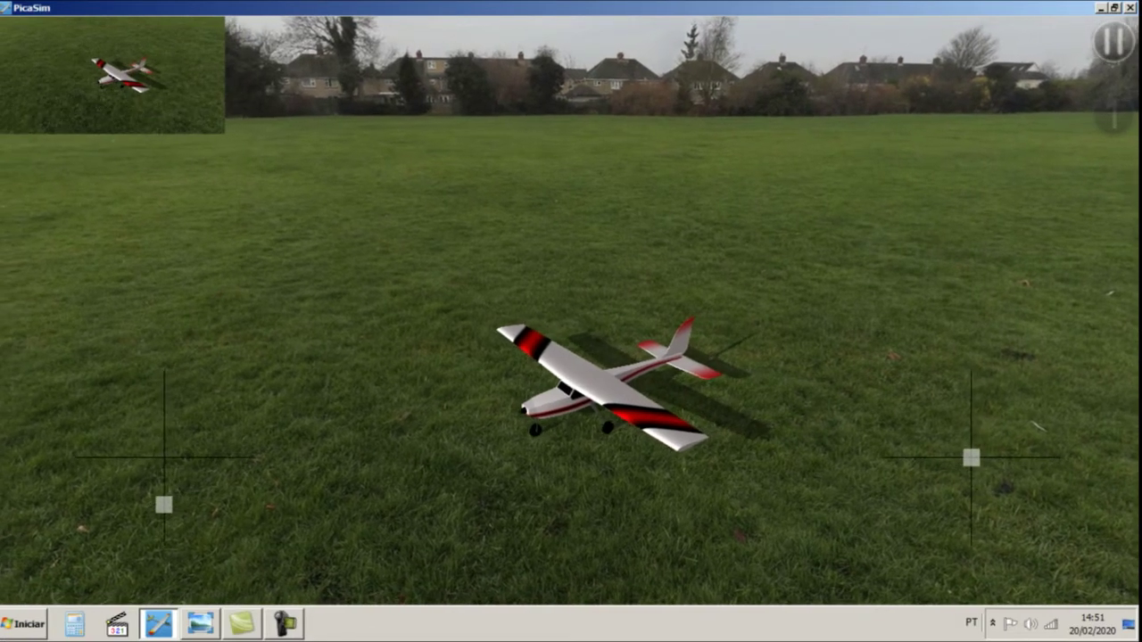
key(p)
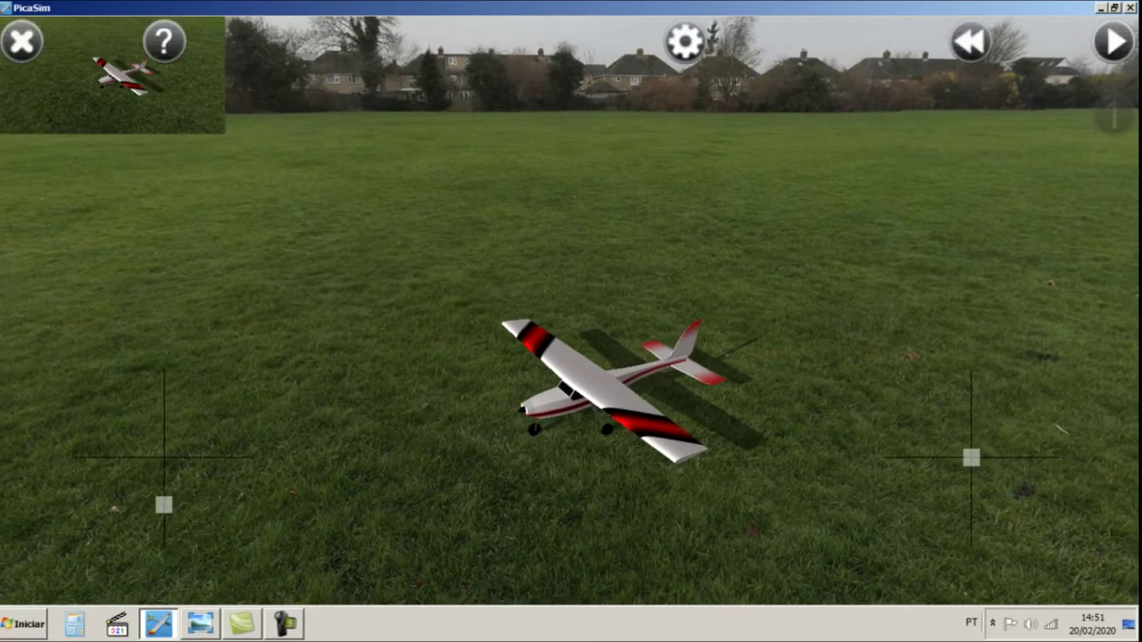